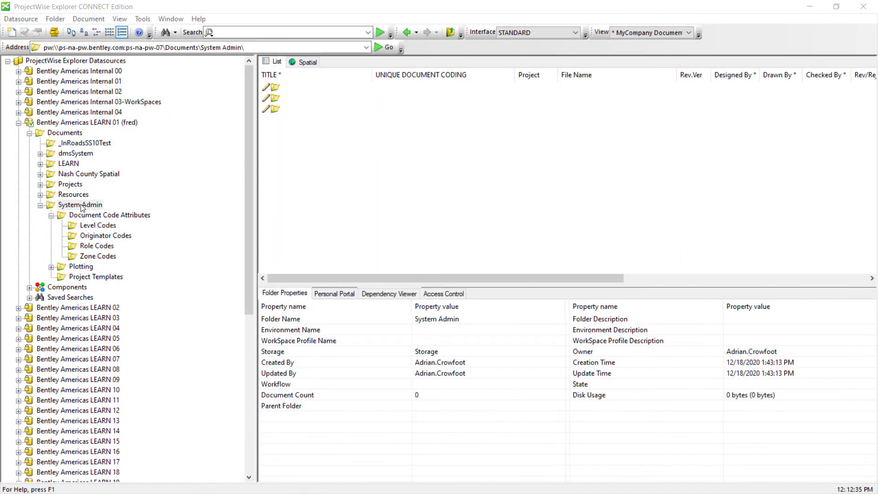
Step: Select the System Admin folder under Documents in the datasource tree
left_click(82, 206)
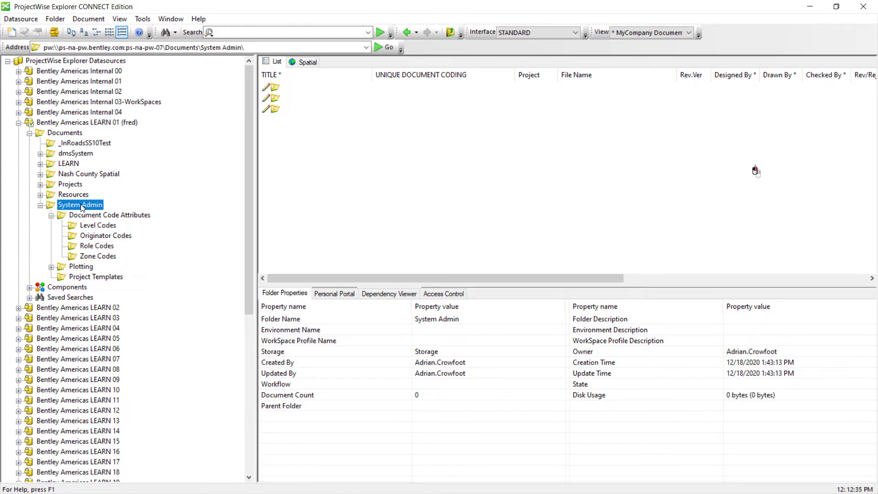
Step: Create folder 'Attribute Lookup Tables' under System Admin, described 'Location for All Lookup Tables'
right_click(81, 207)
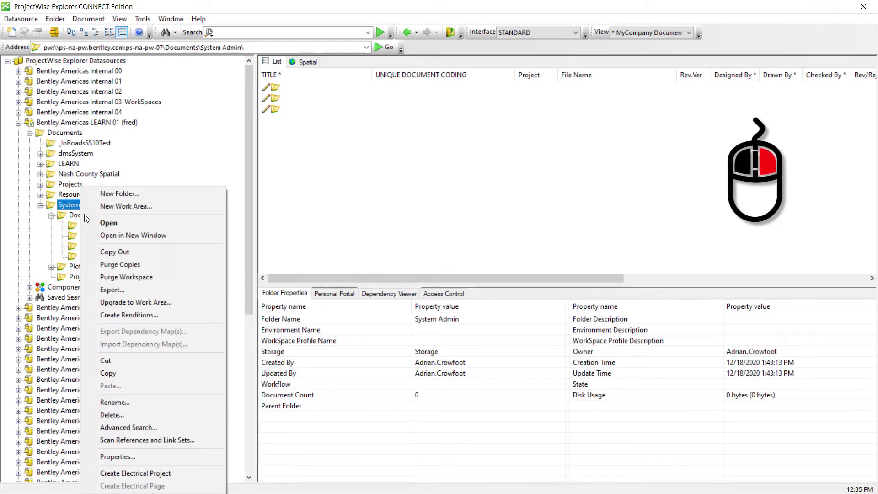
left_click(139, 194)
left_click(449, 168)
type("Attribute Lookup Tables")
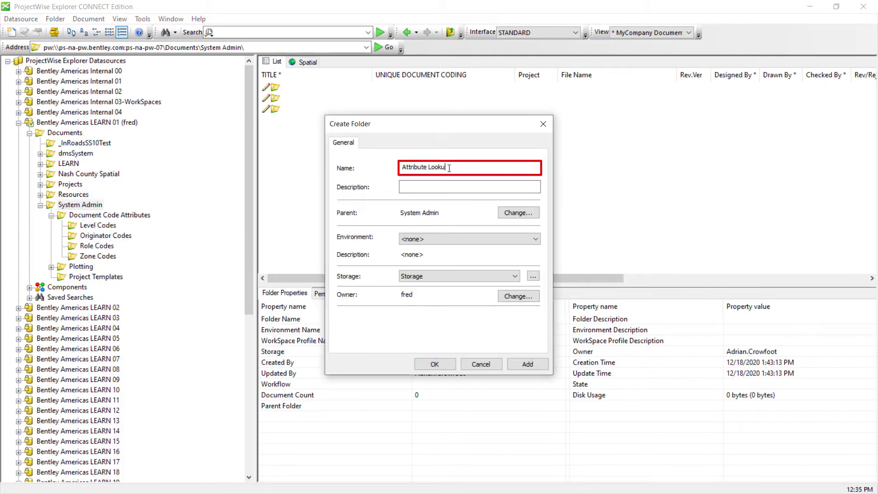
key("Tab")
type("Location for Al")
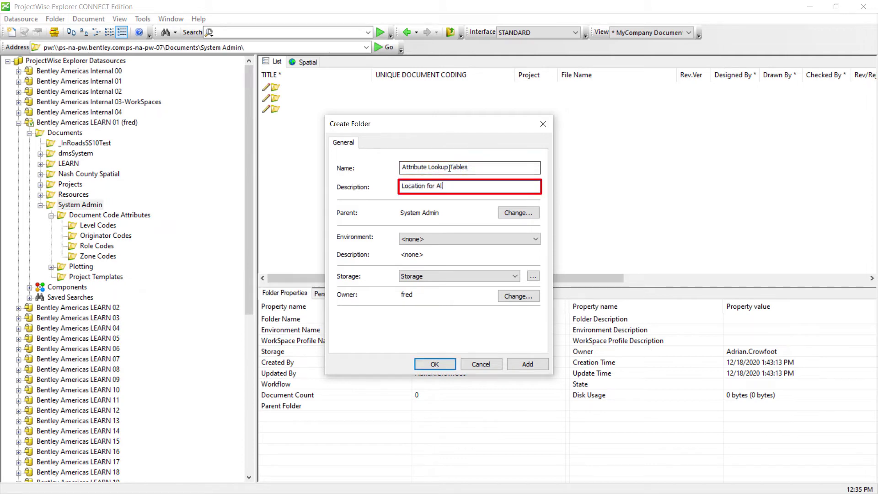
type("l Lookup Tables")
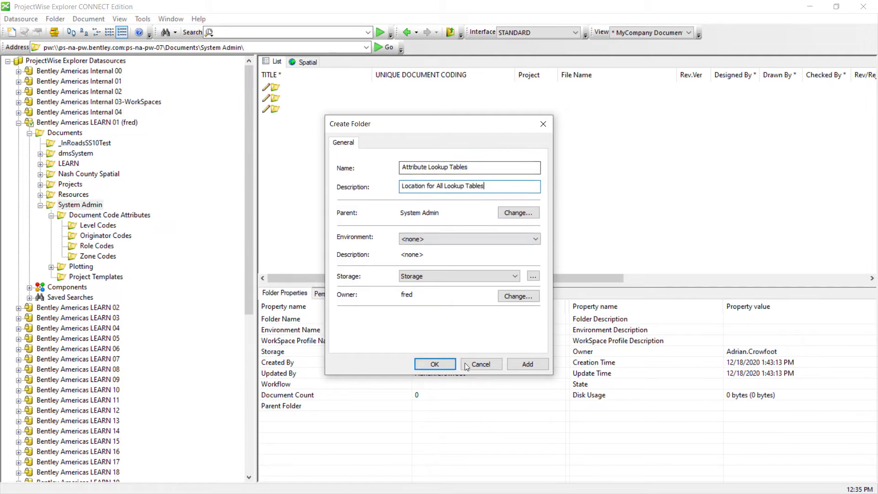
left_click(434, 365)
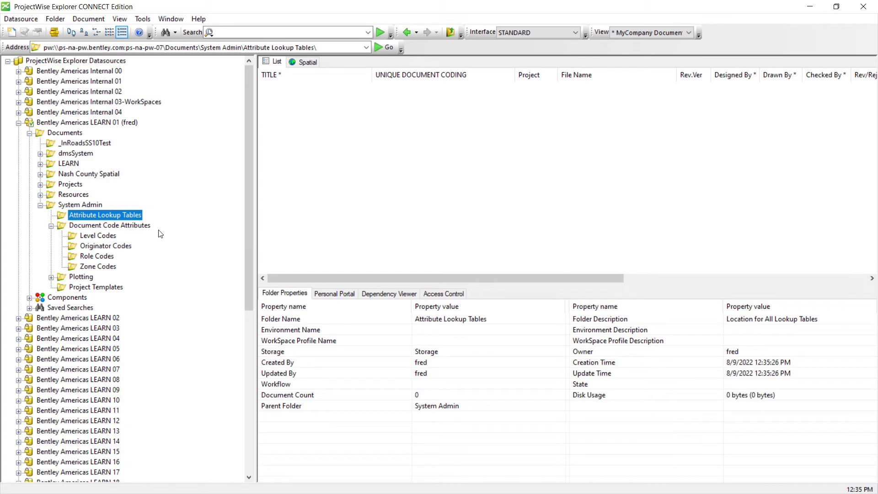
Step: Move Document Code Attributes into Attribute Lookup Tables and expand it to show its subfolders
left_click(115, 226)
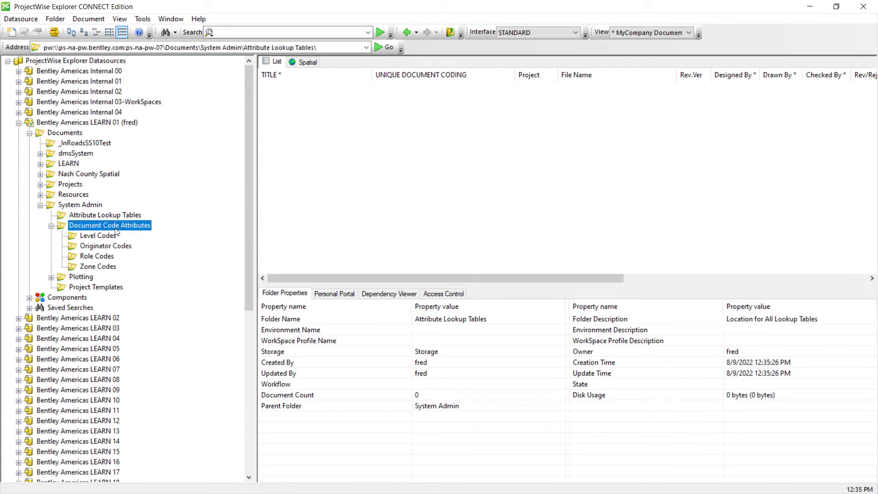
left_click_drag(116, 231, 122, 219)
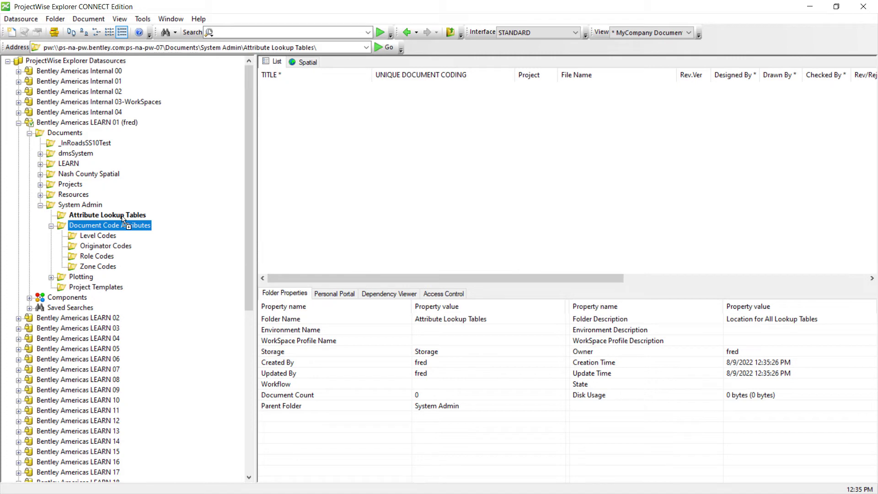
left_click_drag(123, 218, 123, 217)
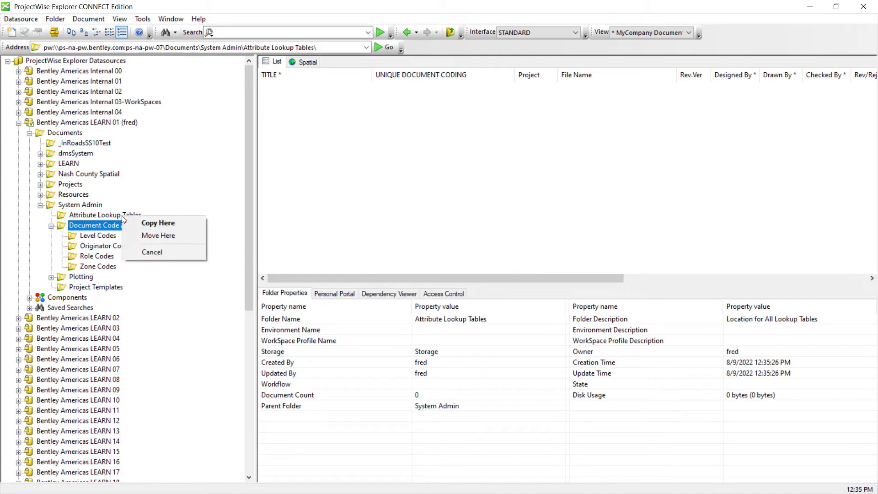
left_click(195, 241)
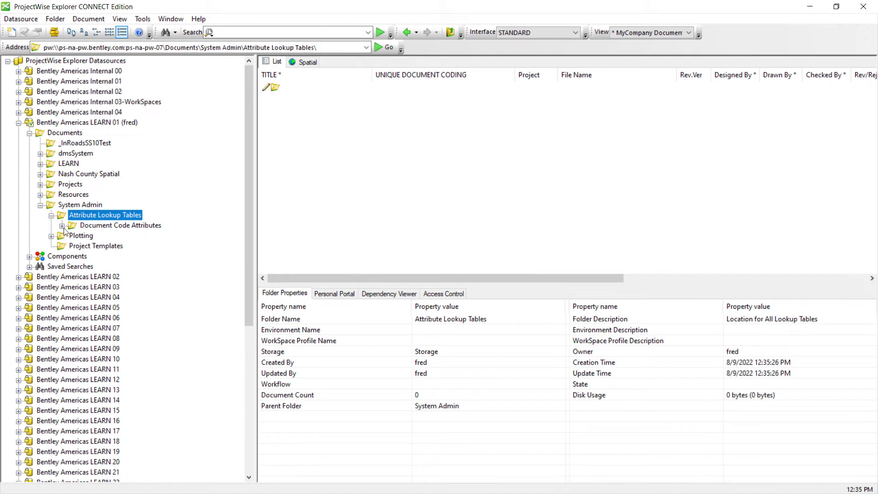
left_click(62, 226)
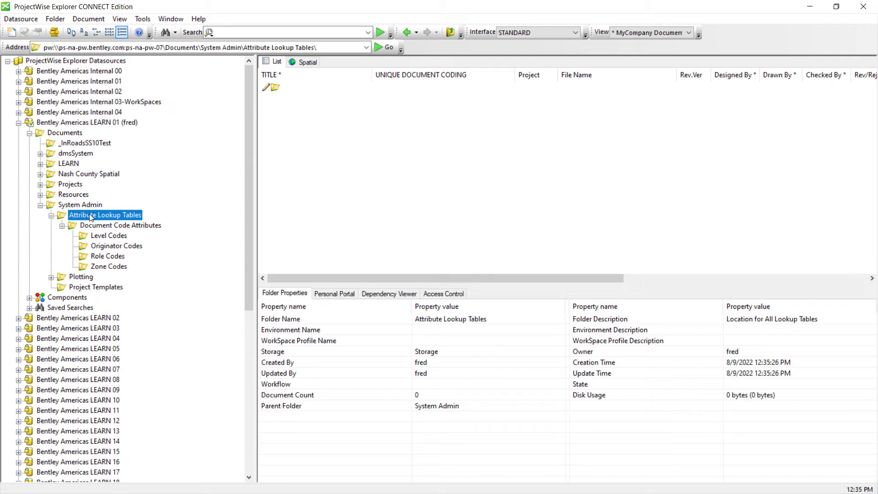
Step: Create 'General Attributes' folder, described 'Lookup Table for General Document Attributes', with Lookup Table - General Attributes environment
right_click(126, 215)
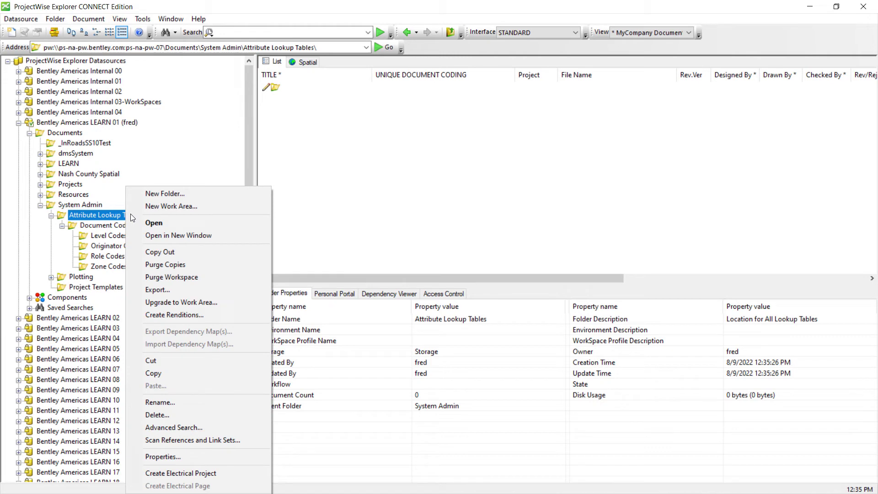
left_click(163, 195)
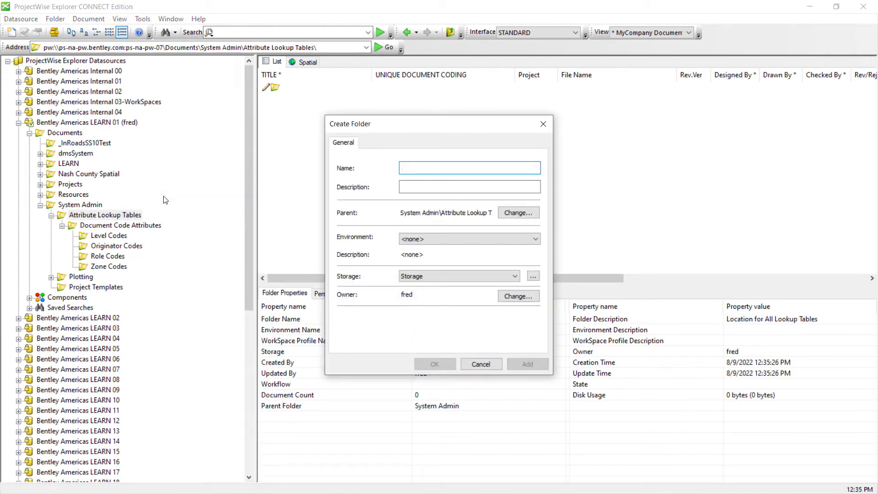
type("General Attributes")
key("Tab")
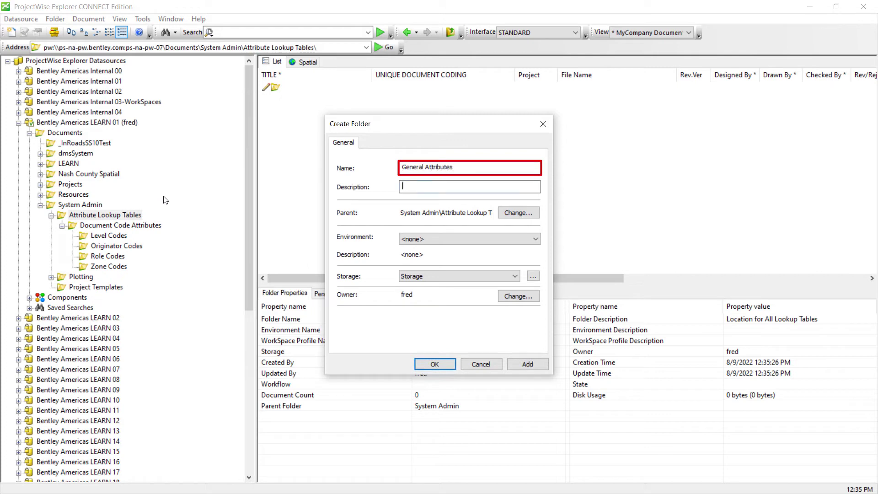
type("Lookup Table for General Document Attributes")
left_click(433, 239)
left_click(482, 272)
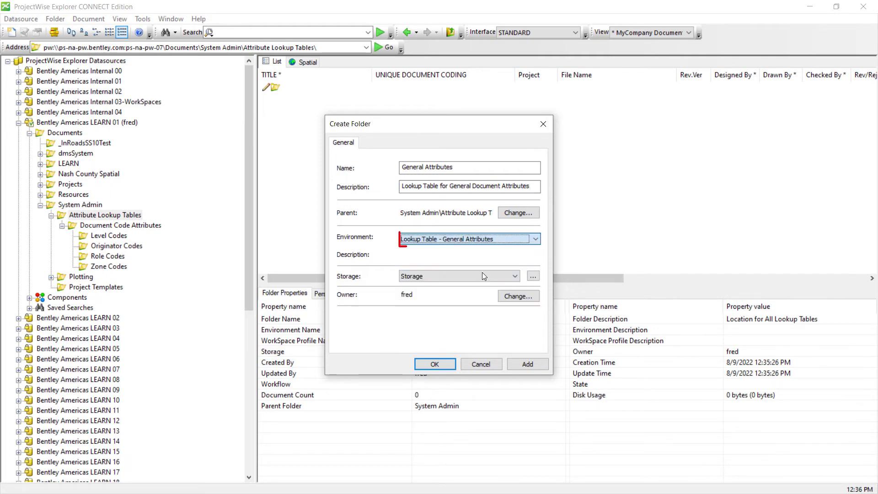
left_click(434, 364)
Step: Create 'User Attributes' folder, described 'Lookup Table for PW User Account Attributes', with Lookup Table - PW User Attributes environment
left_click(127, 215)
right_click(126, 212)
left_click(157, 192)
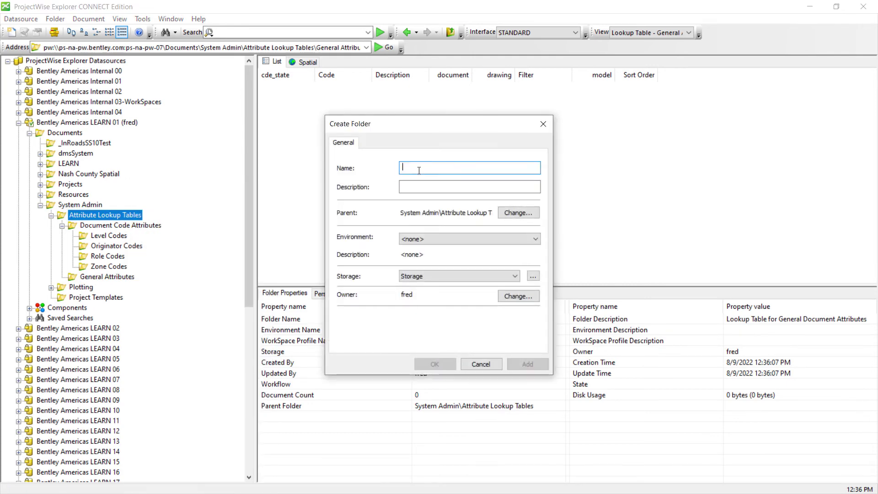
type("User Attributes")
key("Tab")
type("Lookup Table for PW User Account Attributes")
left_click(451, 237)
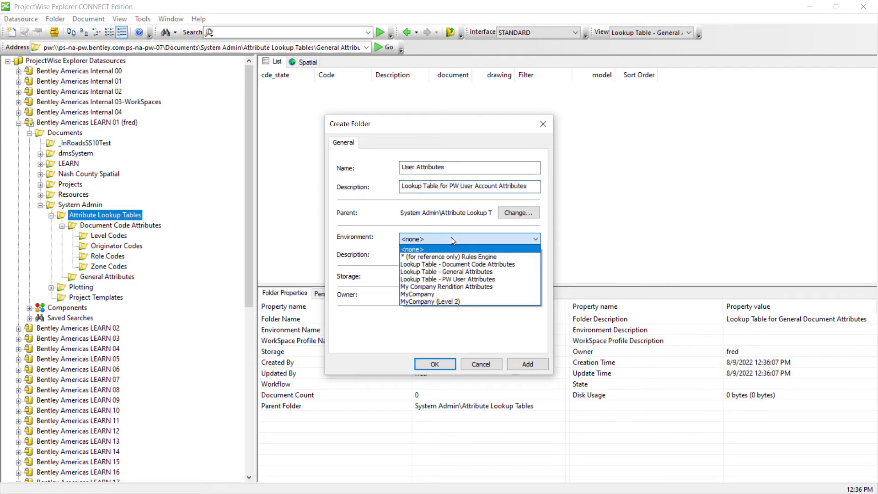
left_click(454, 279)
left_click(434, 364)
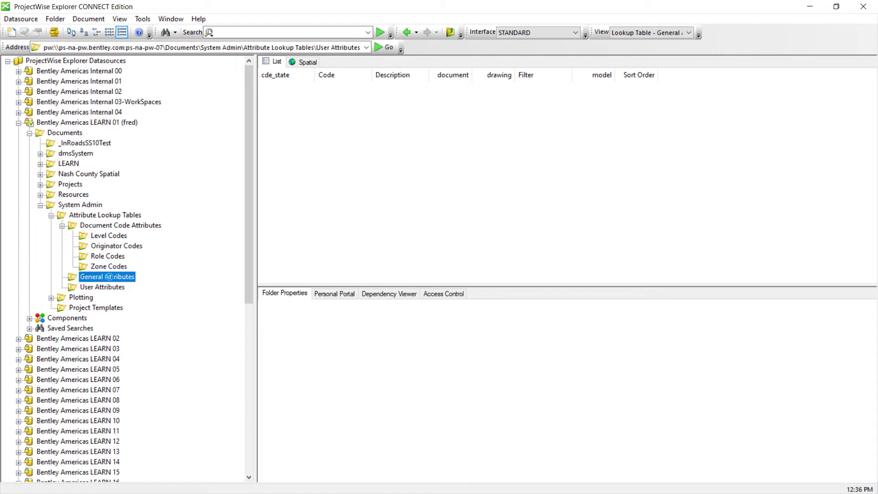
Step: Create 'Scales' and 'Sheet Sizes' folders under General Attributes, described 'Lookup Table for Scale' and 'Lookup Table for Sheet Sizes'
right_click(109, 277)
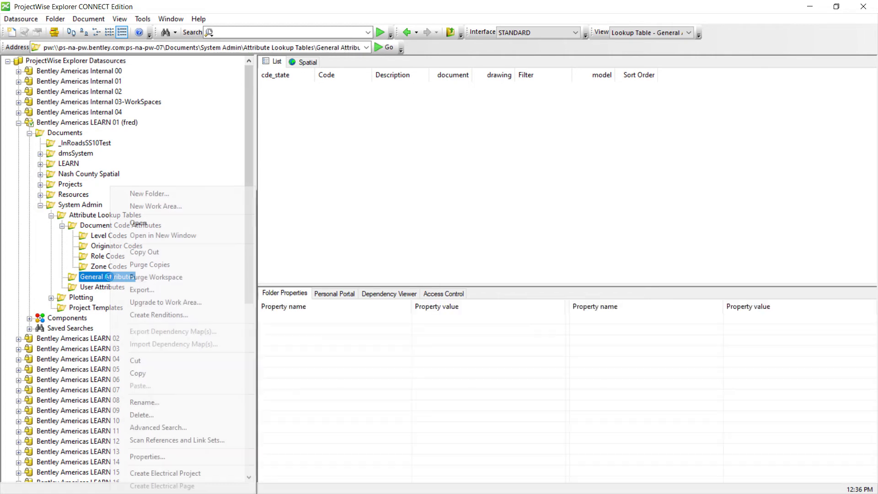
left_click(153, 194)
type("Scales")
key("Tab")
type("Lookup Table for Scale")
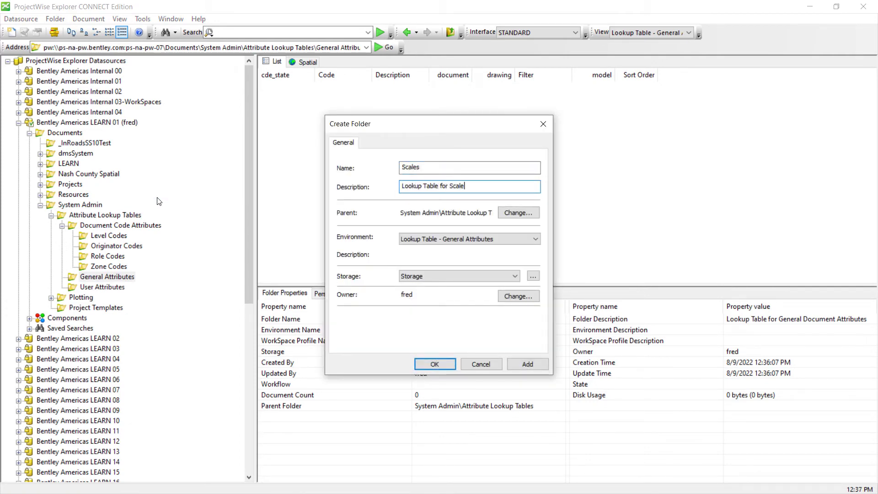
left_click(421, 365)
right_click(106, 277)
left_click(202, 192)
type("Sheet Sizes")
key("Tab")
type("Lookup Table for Sh")
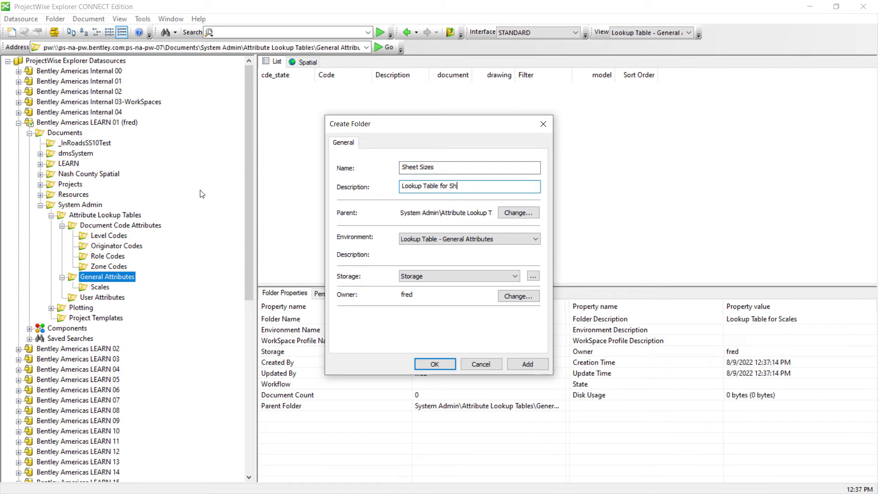
type("eet Sizes")
left_click(415, 364)
Step: Create 'Status Codes' and 'File Types' folders, described 'Lookup Table for Status Codes' and 'Lookup Table for File Types'
right_click(109, 278)
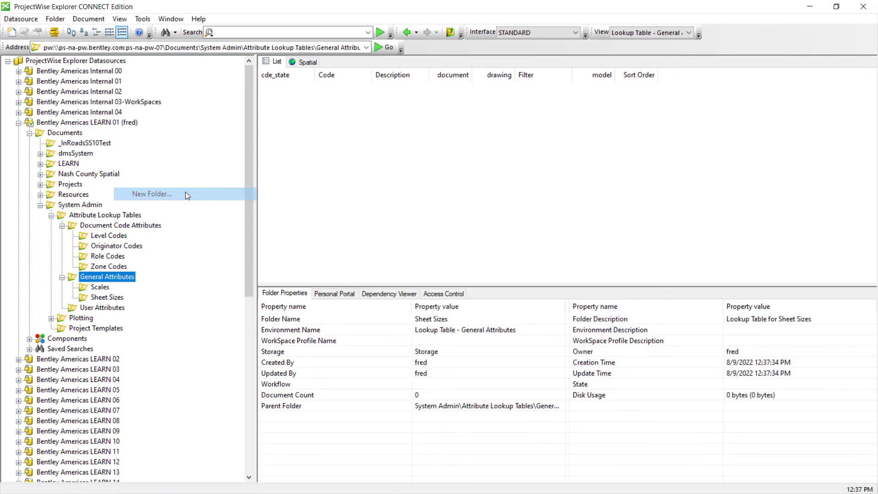
left_click(186, 191)
type("Status Codes")
key("Tab")
type("Lookup Table for Status Code")
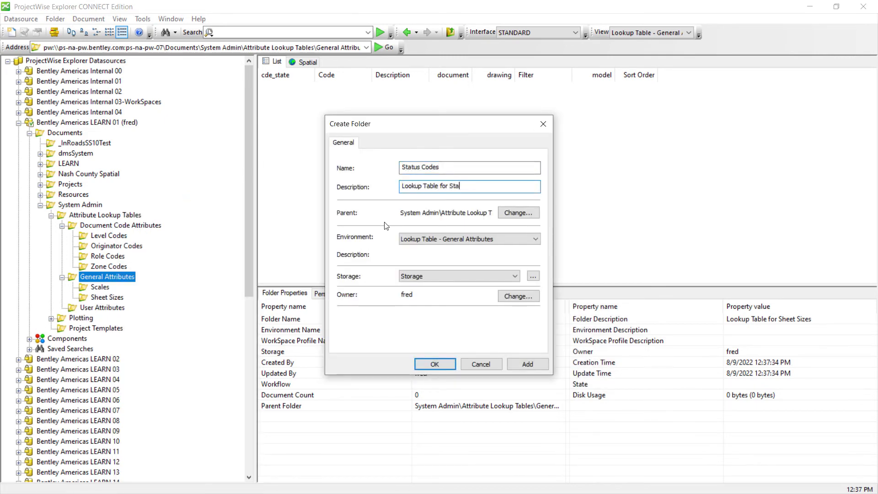
type("s")
left_click(435, 364)
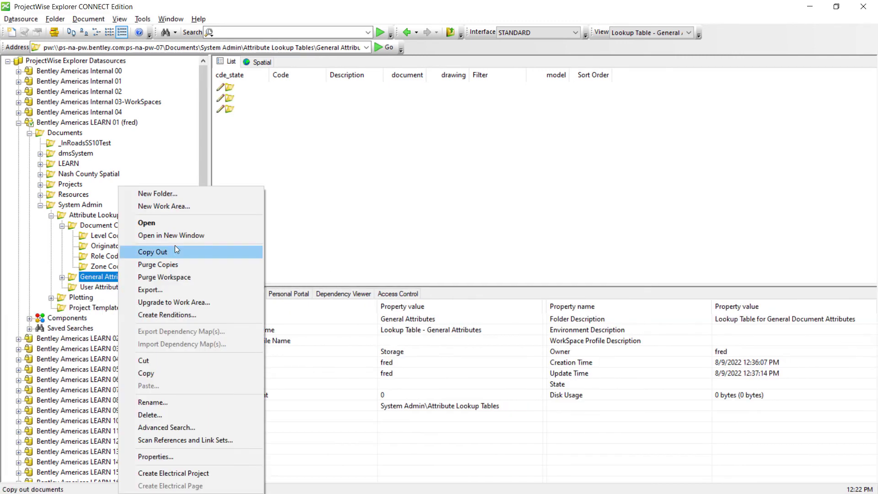
left_click(191, 194)
type("File Types")
key("Tab")
type("Lookup Table for")
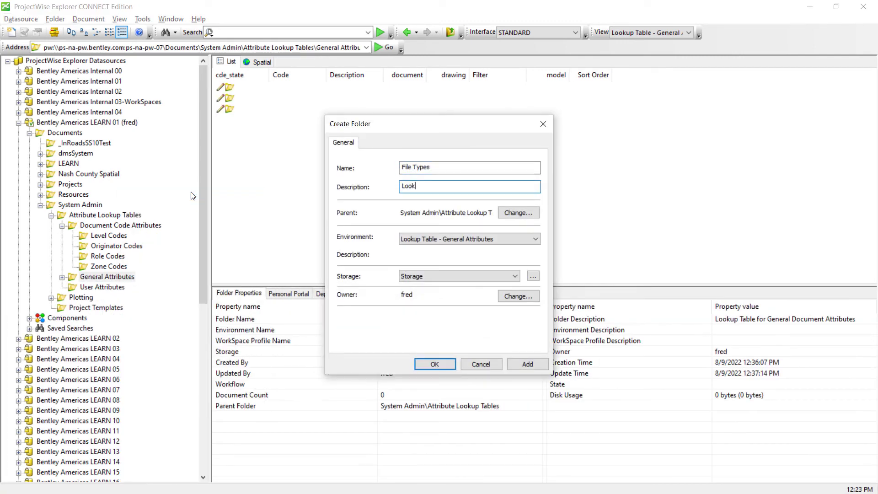
type(" File Types")
left_click(434, 364)
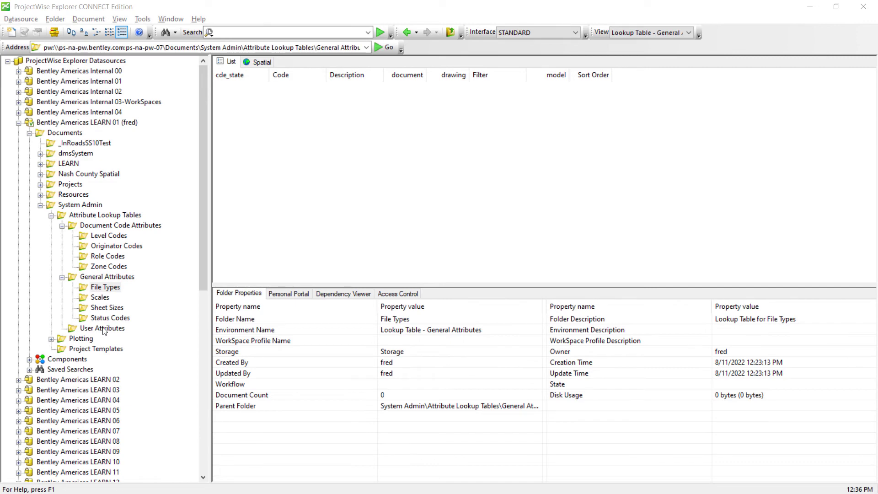
left_click(103, 329)
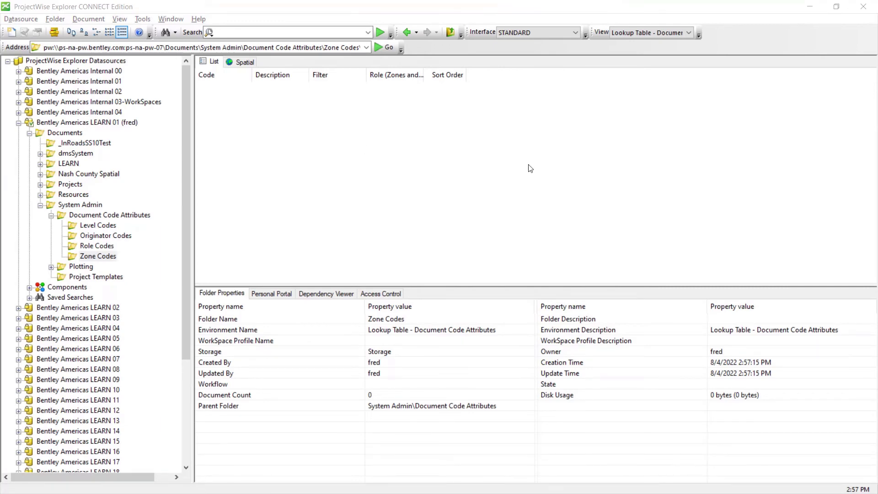
left_click(549, 32)
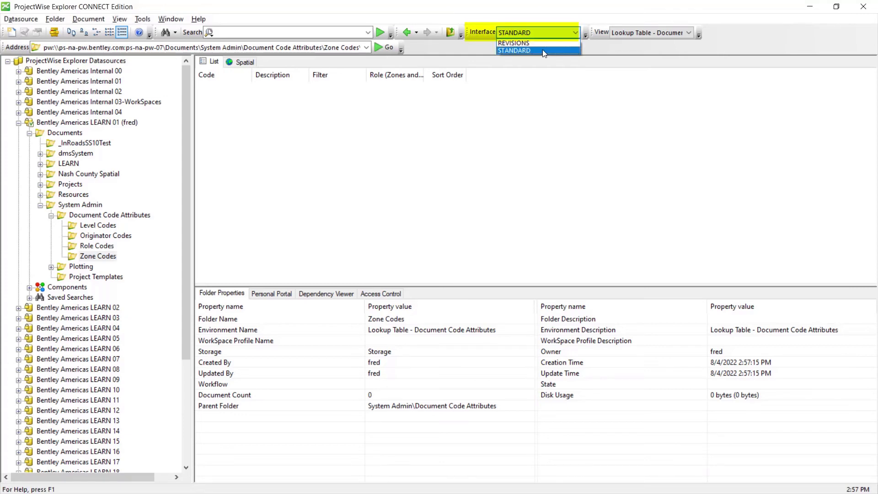
left_click(544, 51)
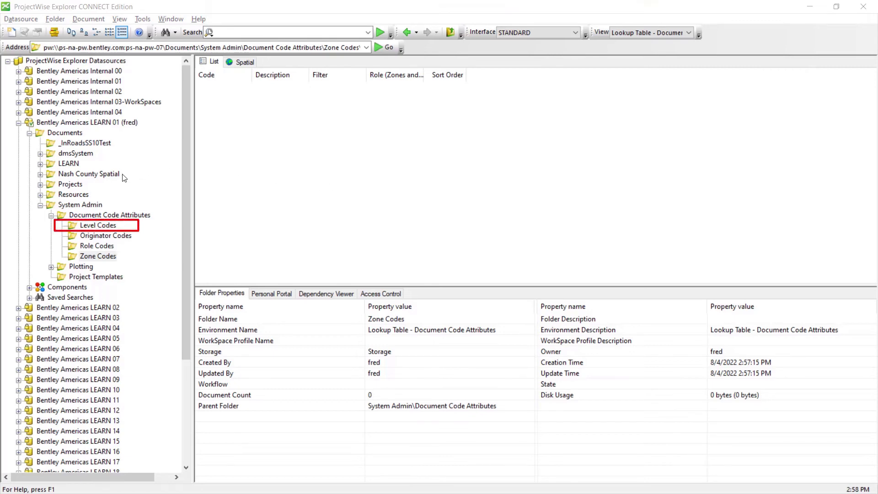
Step: Start a new document in the Level Codes folder using No Wizard
left_click(96, 225)
right_click(337, 188)
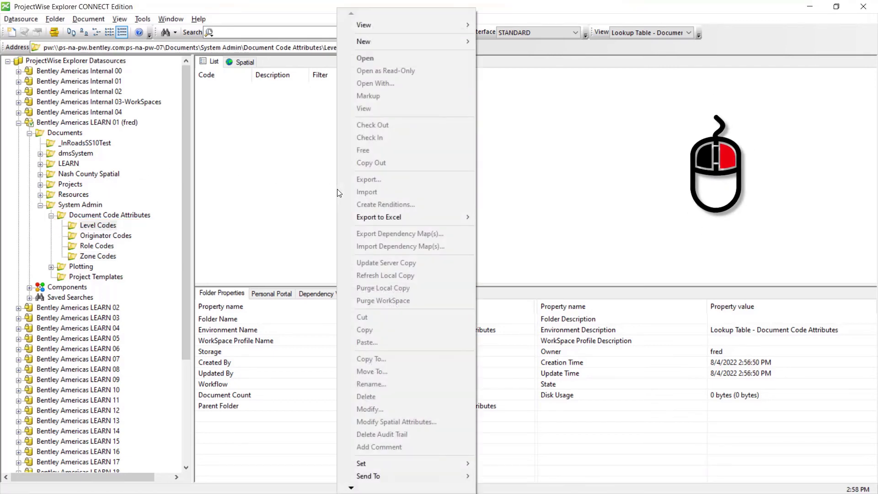
mouse_move(441, 42)
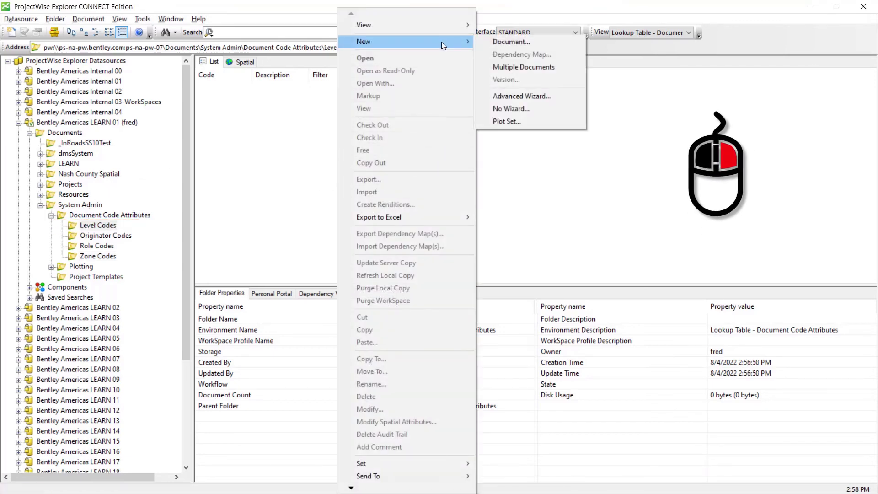
left_click(532, 46)
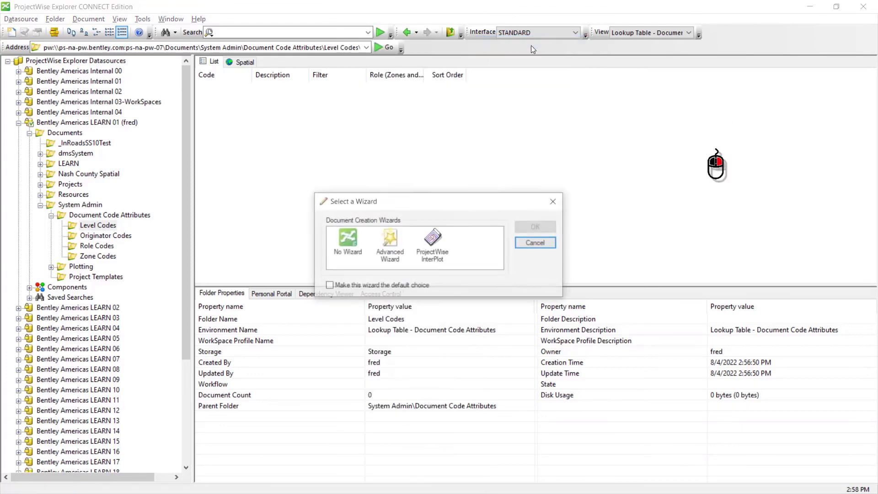
double_click(356, 252)
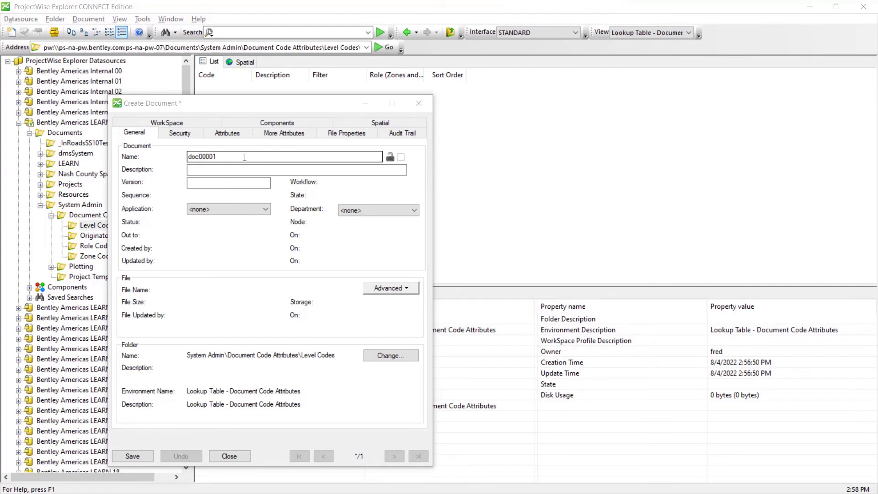
Step: Save doc00001 and enter Code 01, Description First Floor, Filter Level, Sort Order 3
left_click(284, 133)
left_click(415, 296)
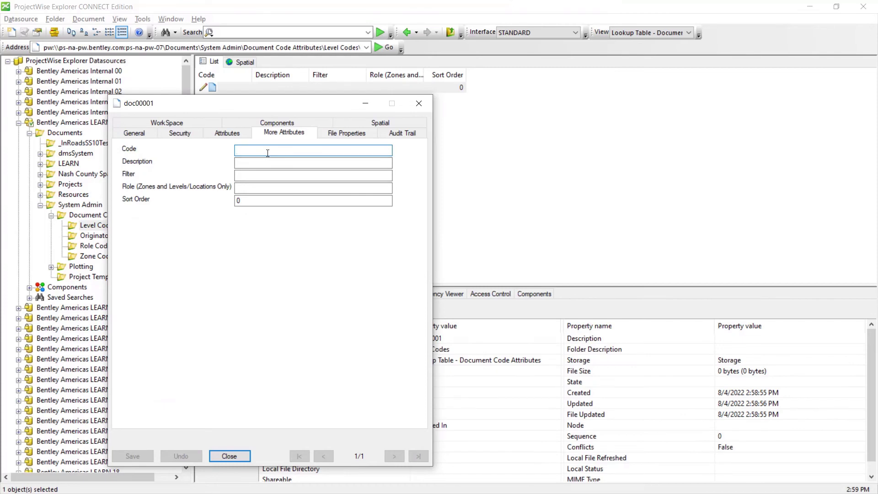
type("01")
key("Tab")
type("First Floor")
key("Tab")
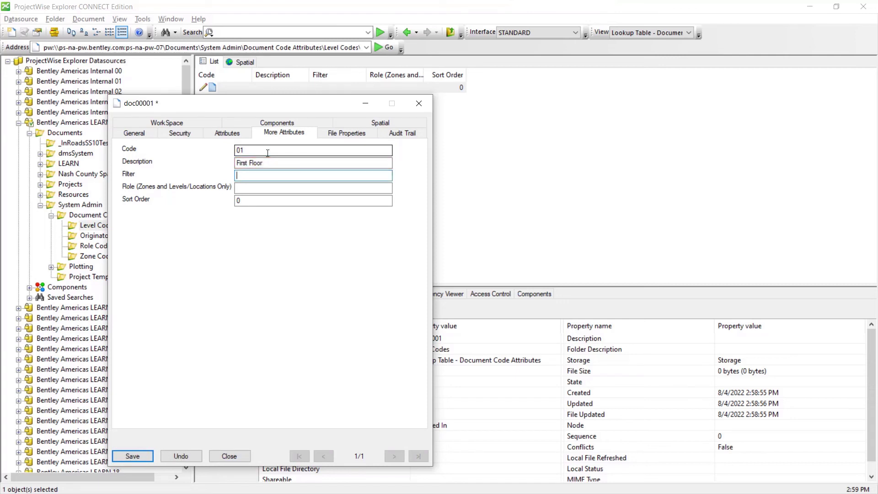
type("Level")
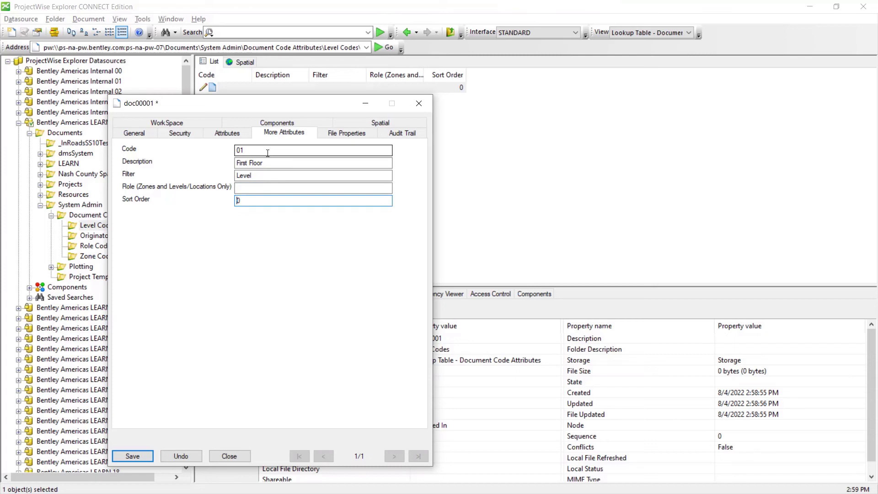
key("BackSpace")
type("3")
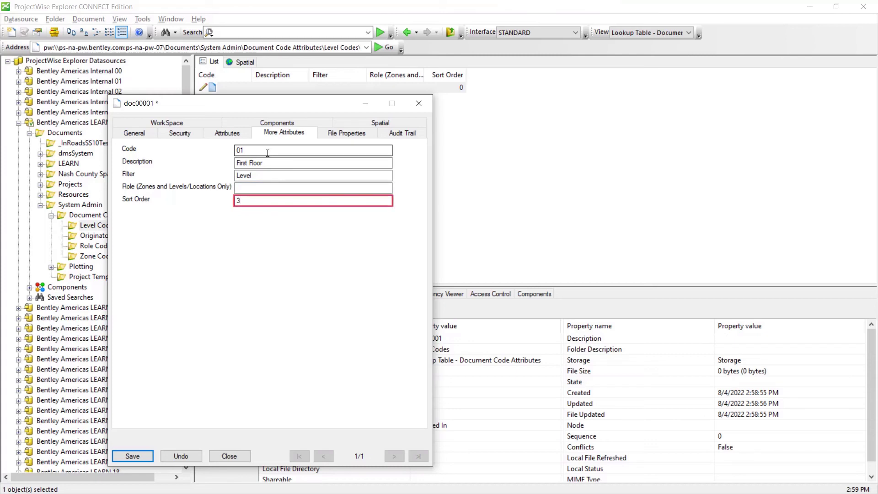